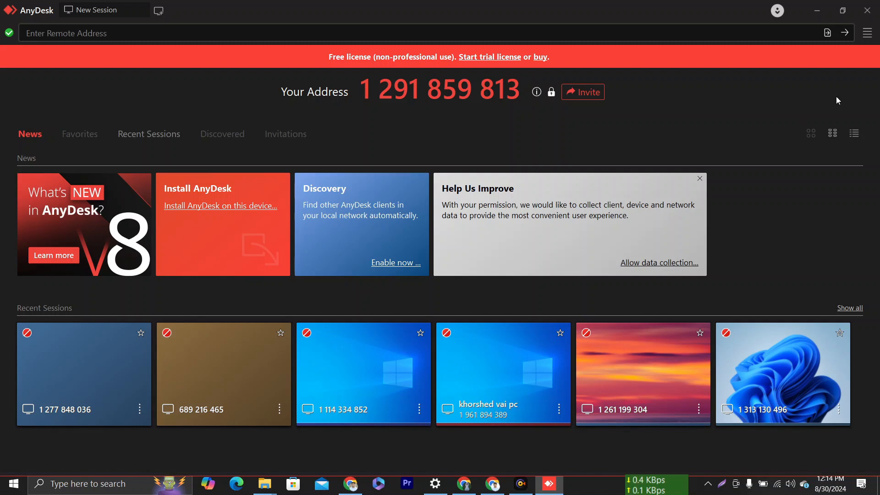
Bring up the Set password dialog from the main menu, cancel it, and minimize AnyDesk.
click(867, 33)
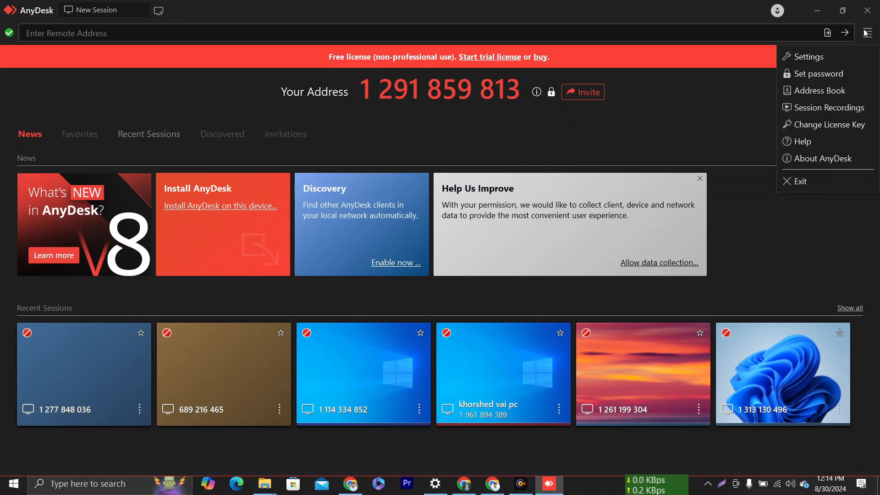
click(795, 80)
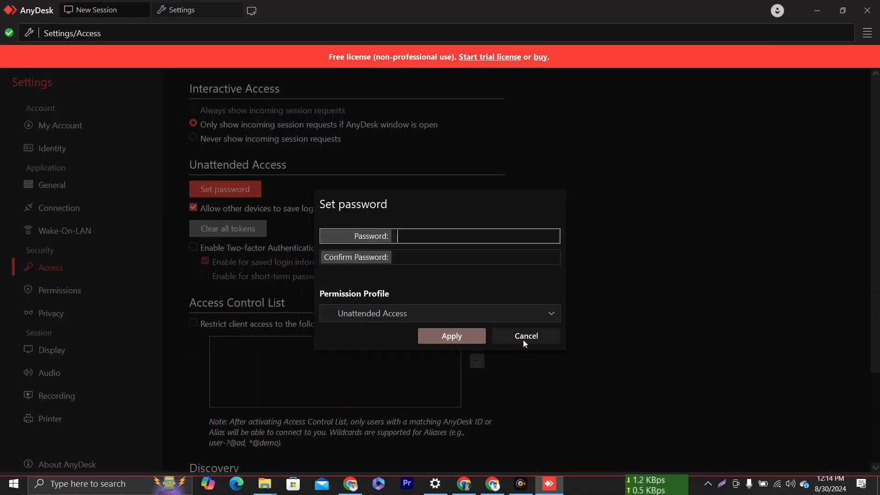
click(543, 340)
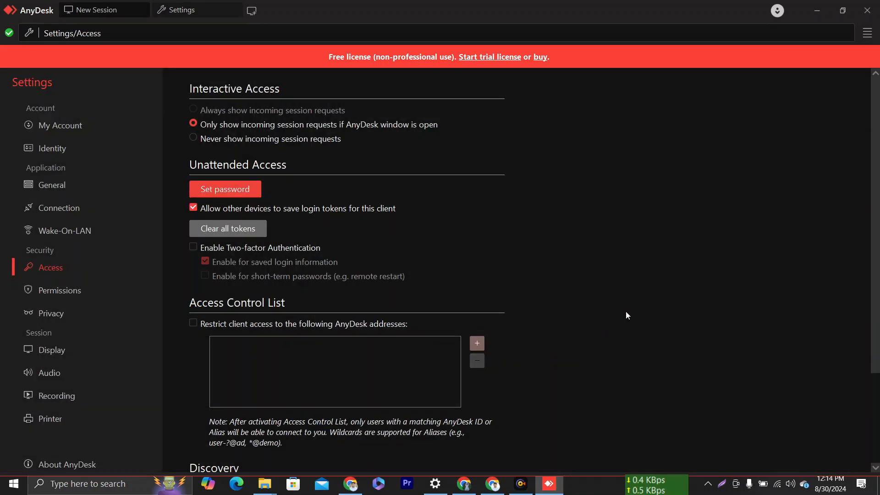
click(816, 10)
Refresh the desktop twice, then relaunch AnyDesk from its icon and maximize the window.
right_click(363, 167)
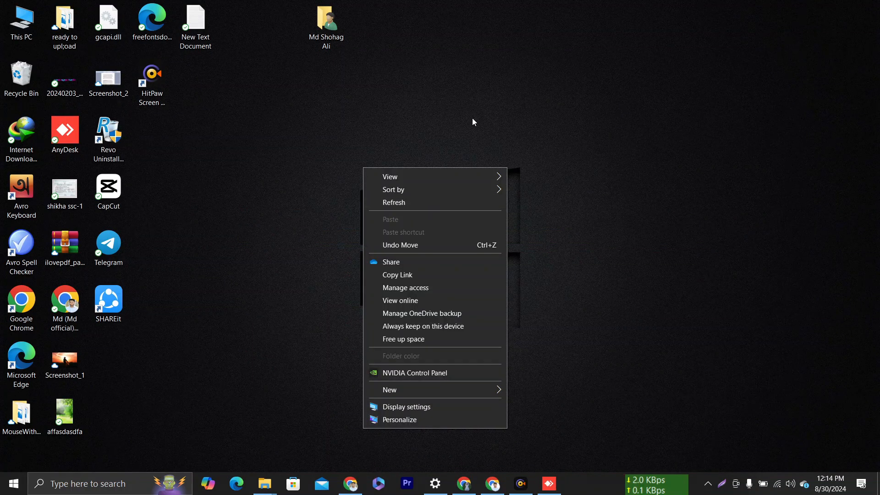
click(415, 199)
right_click(404, 125)
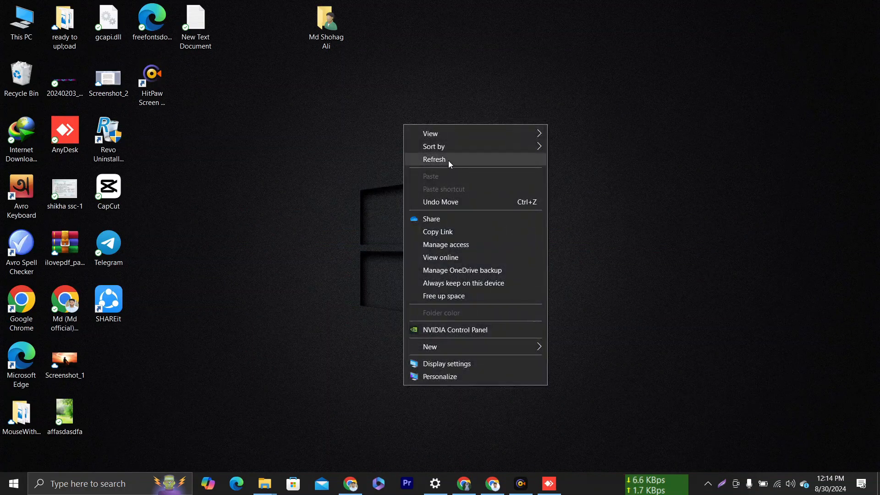
click(447, 160)
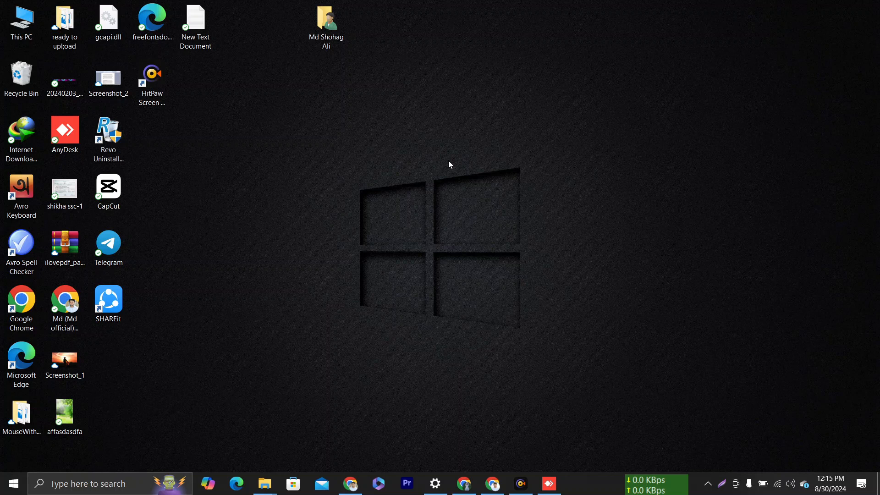
double_click(67, 145)
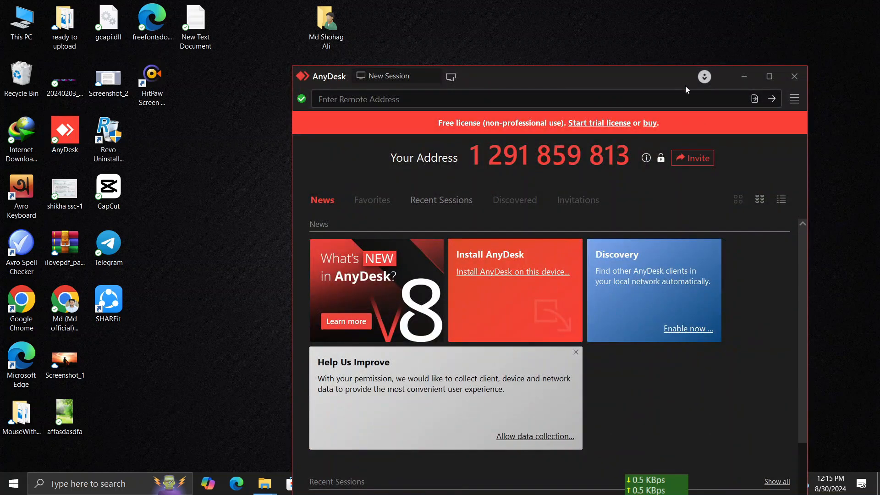
click(770, 77)
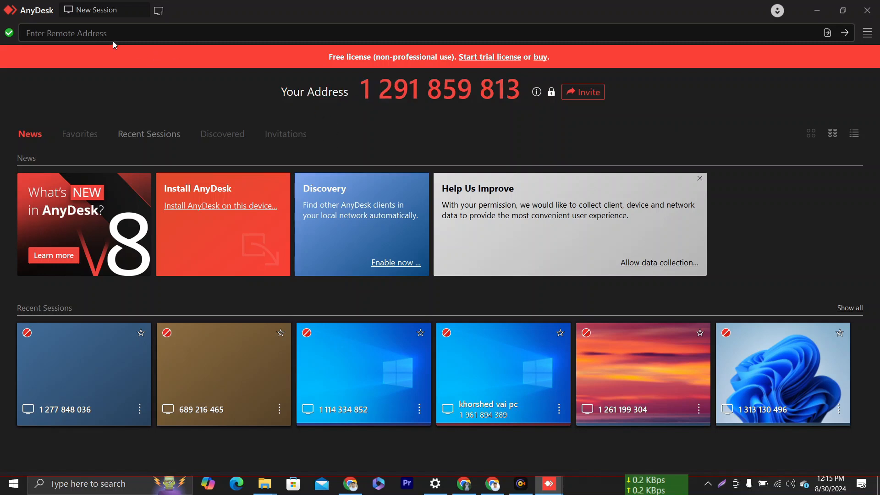
click(98, 34)
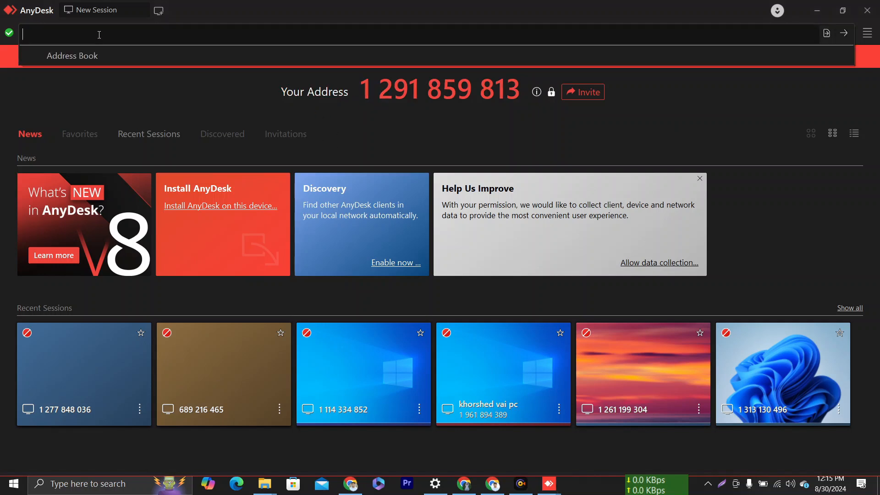
click(232, 103)
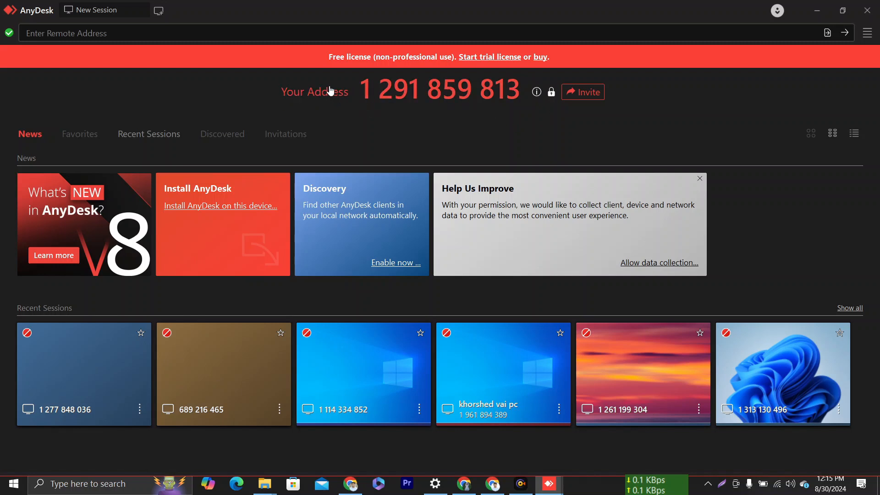
click(121, 31)
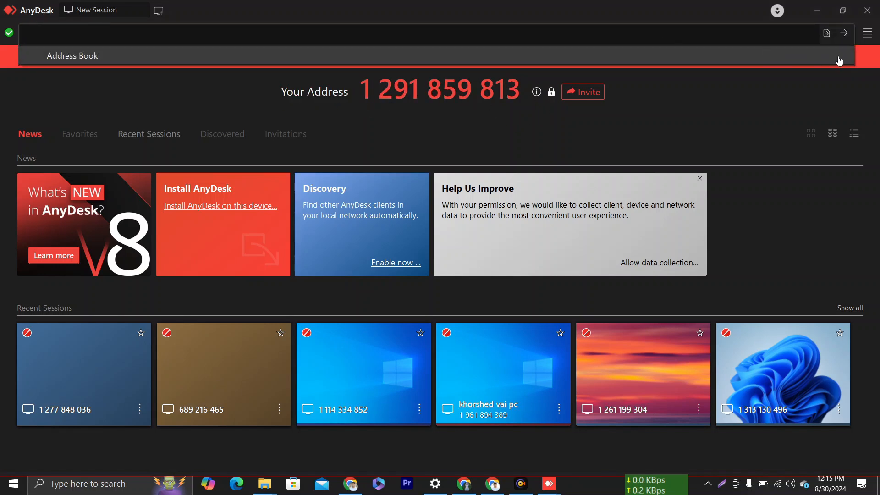
click(661, 126)
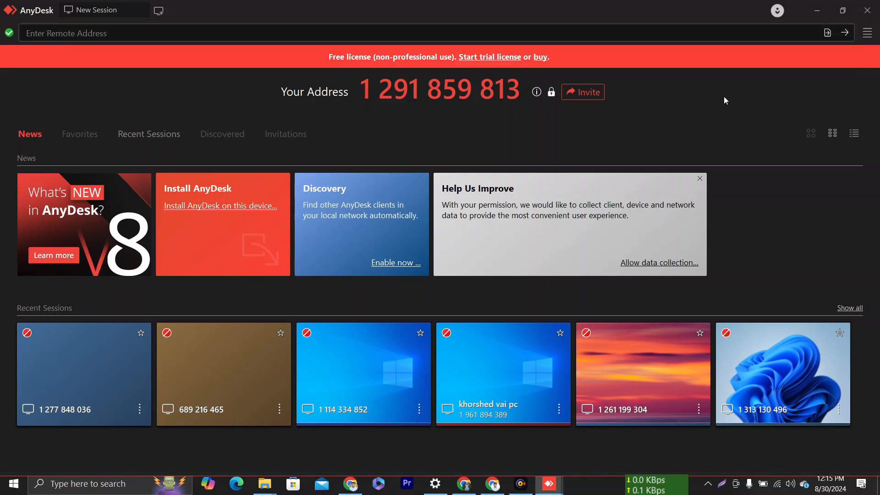
Go to Settings from the main menu and select the Access page under Security.
click(868, 33)
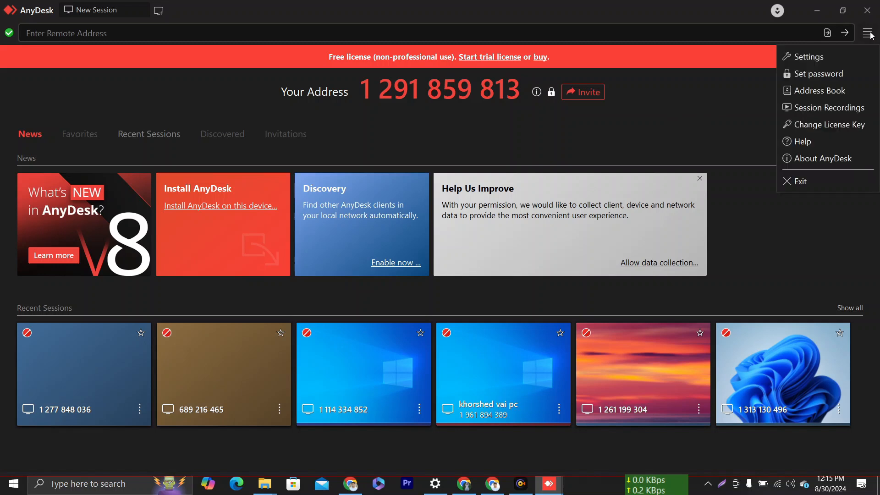
click(807, 57)
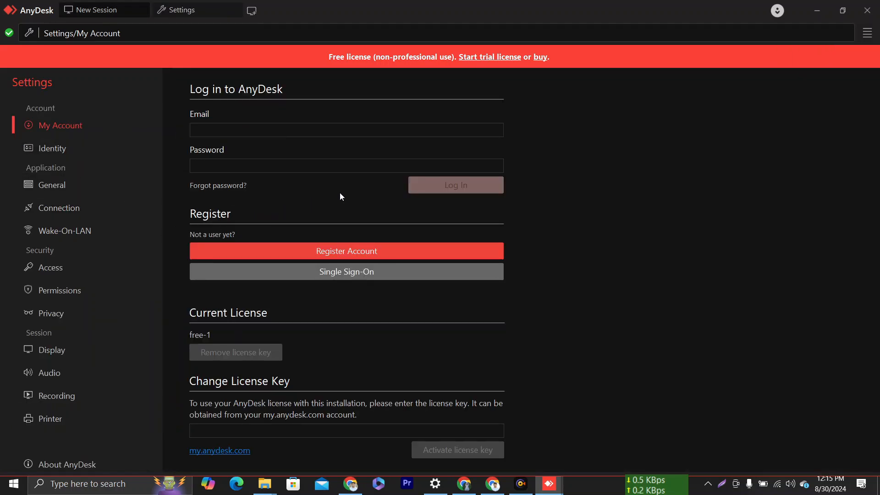
click(59, 270)
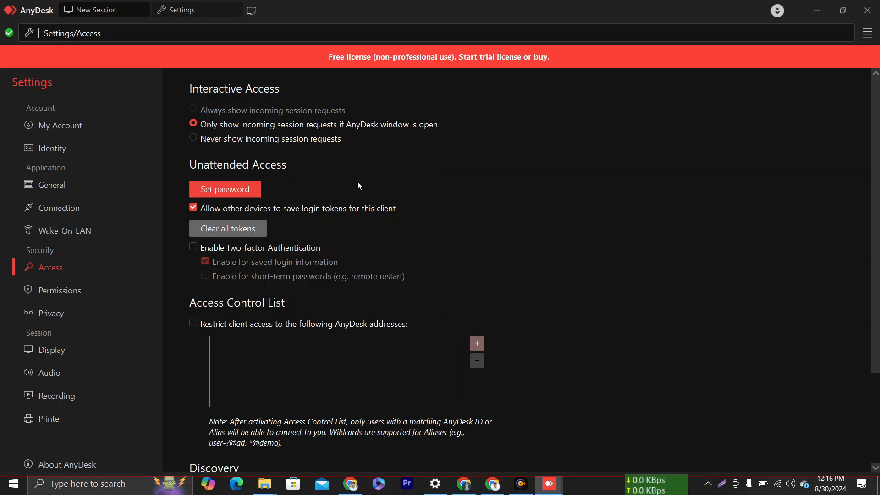
Select 'Never show incoming session requests' and enter a 9-character unattended-access password, then confirm it.
click(193, 138)
click(224, 197)
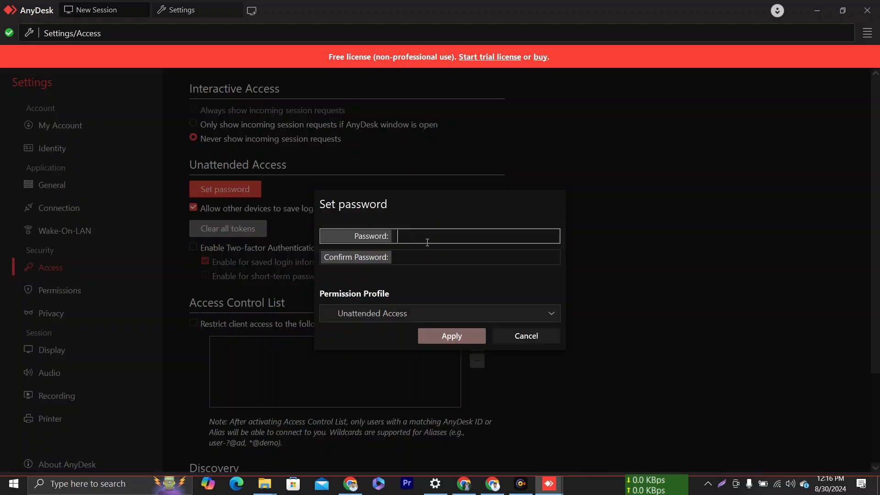
text(1234567)
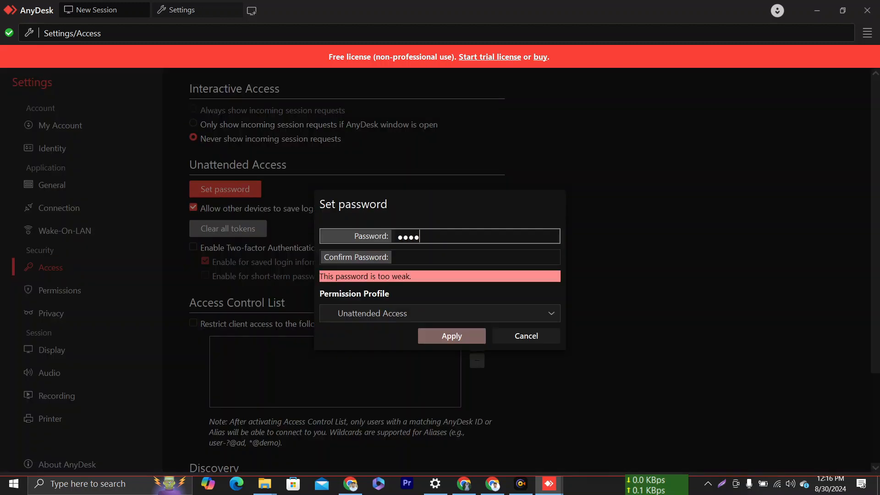
key(BackSpace)
key(BackSpace)
key(BackSpace)
key(BackSpace)
key(BackSpace)
key(BackSpace)
key(BackSpace)
text(123456789)
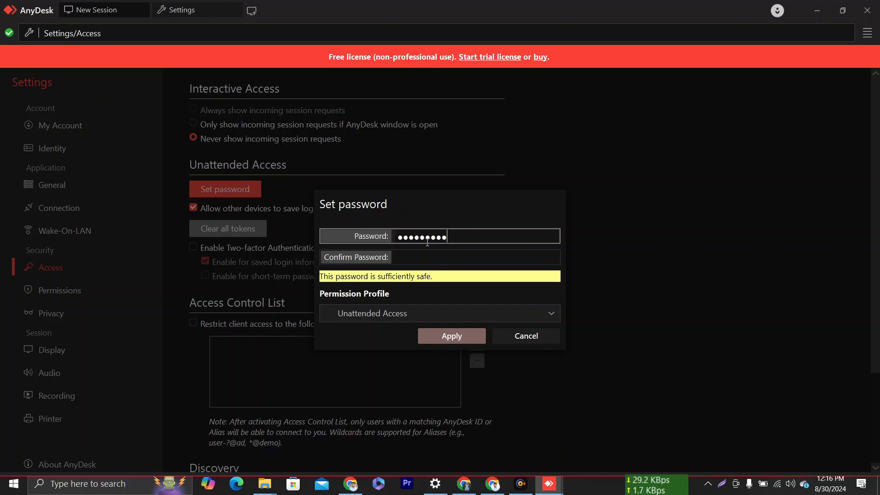
key(ctrl+a)
text(*********)
click(395, 255)
text(**)
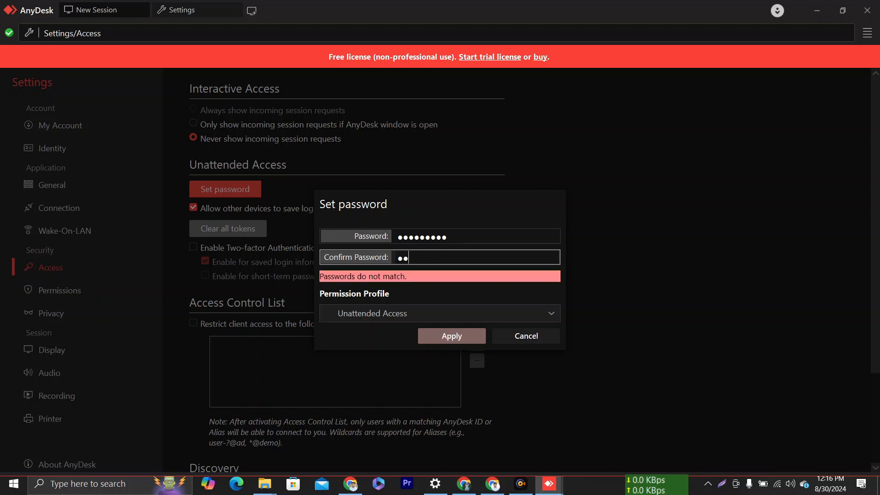
text(*******)
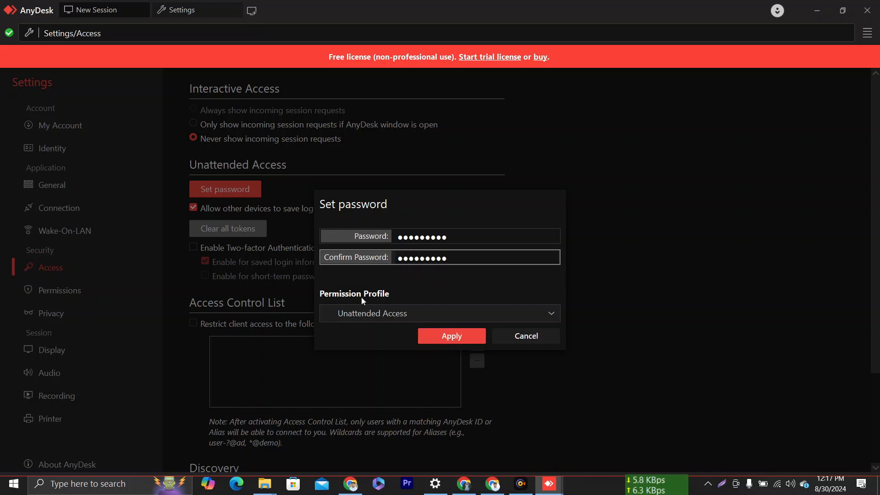
Choose the Full Access permission profile and apply the new unattended-access password.
click(360, 313)
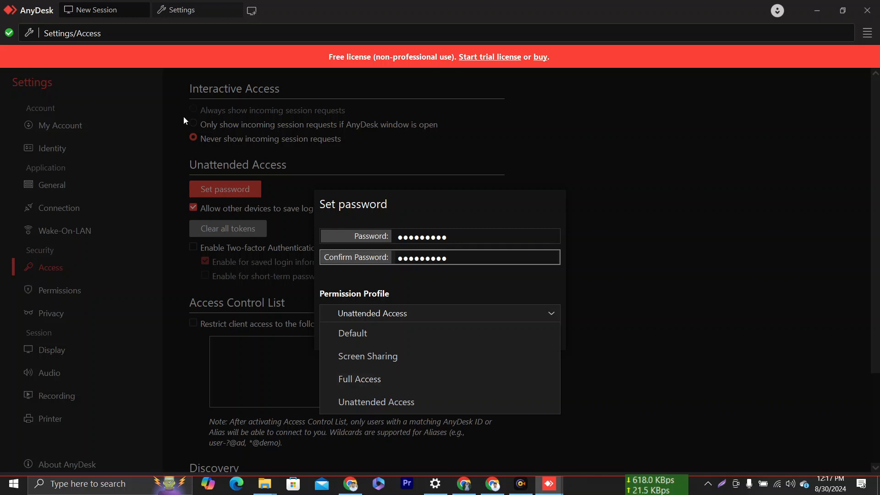
click(374, 386)
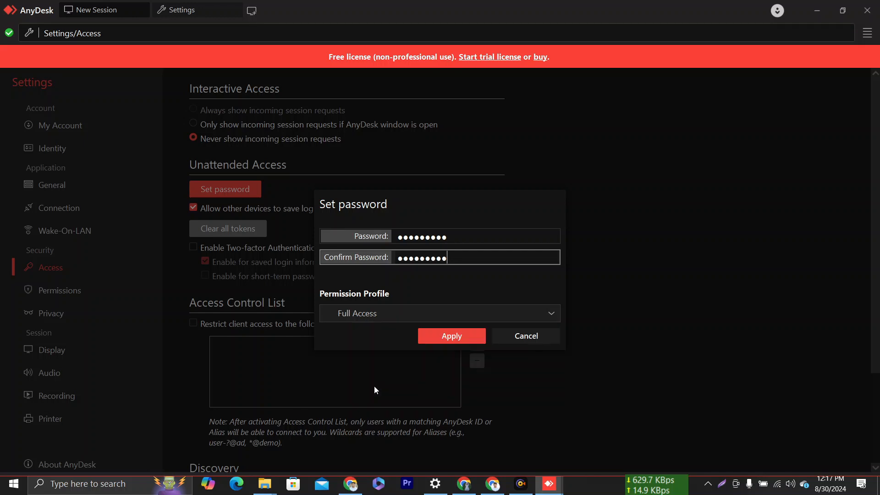
click(450, 338)
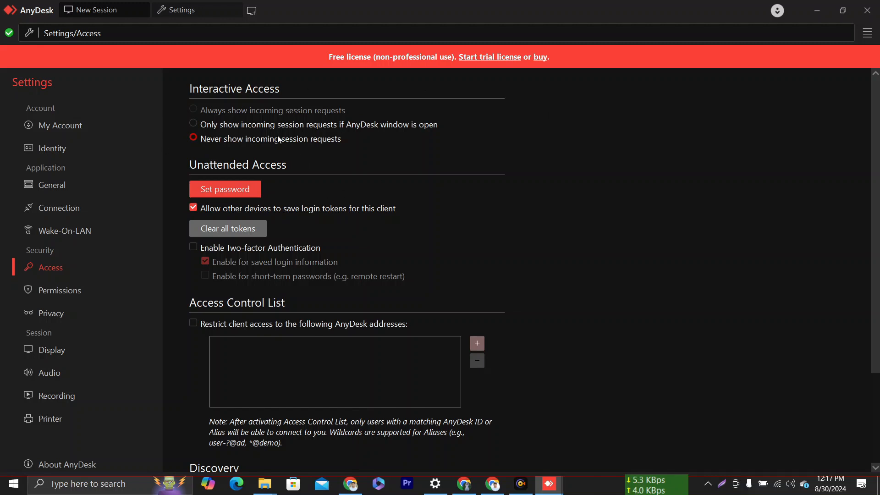
Close the Settings tab and AnyDesk, relaunch it from the desktop shortcut, then minimize it.
click(9, 32)
click(866, 10)
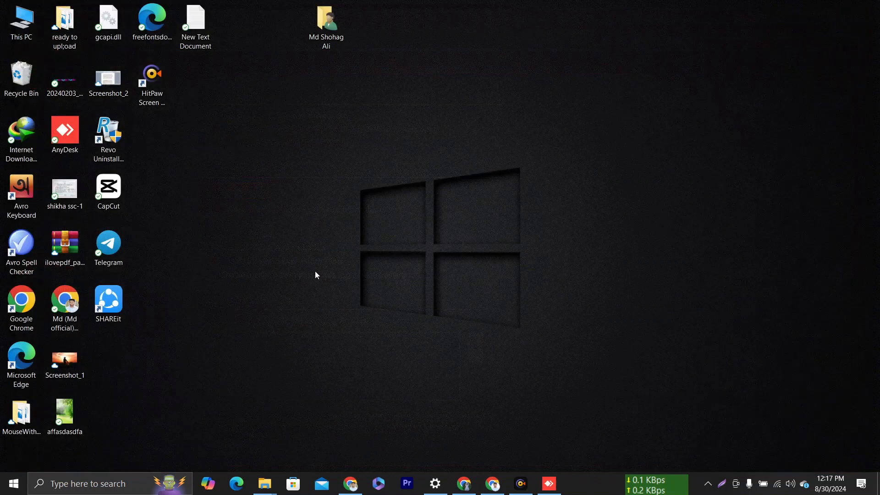
click(72, 128)
double_click(72, 128)
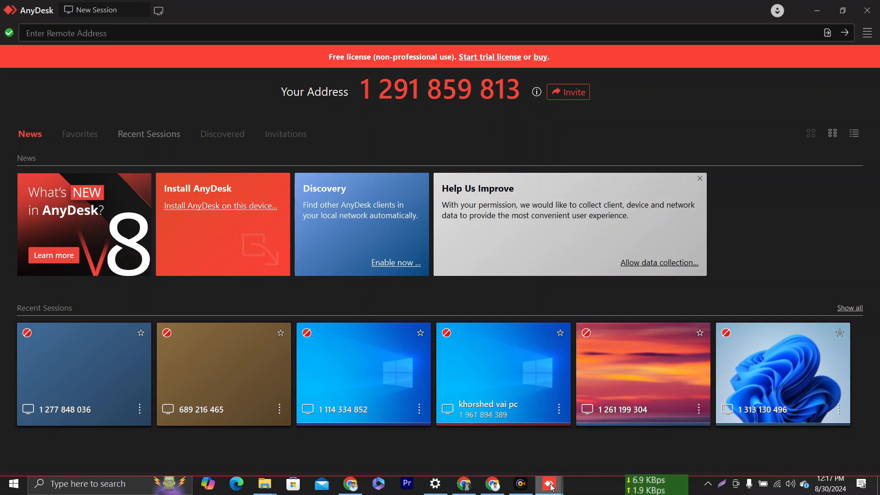
mouse_move(549, 484)
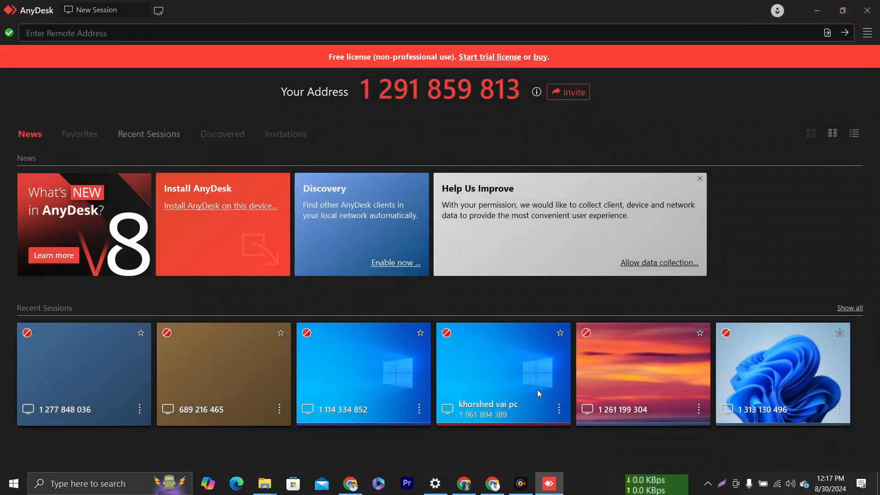
click(549, 483)
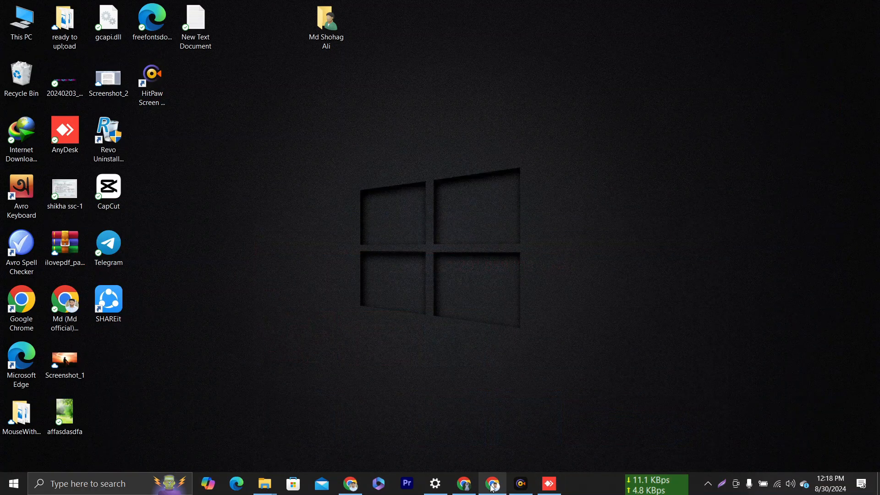
click(521, 483)
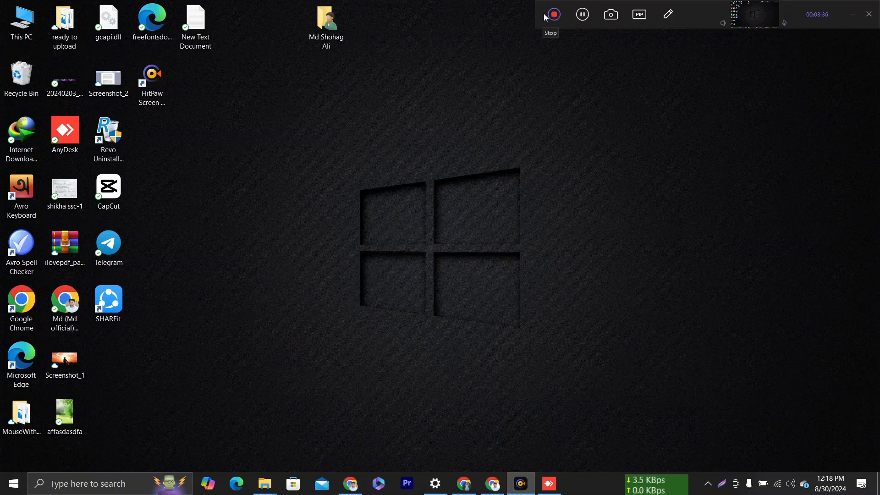